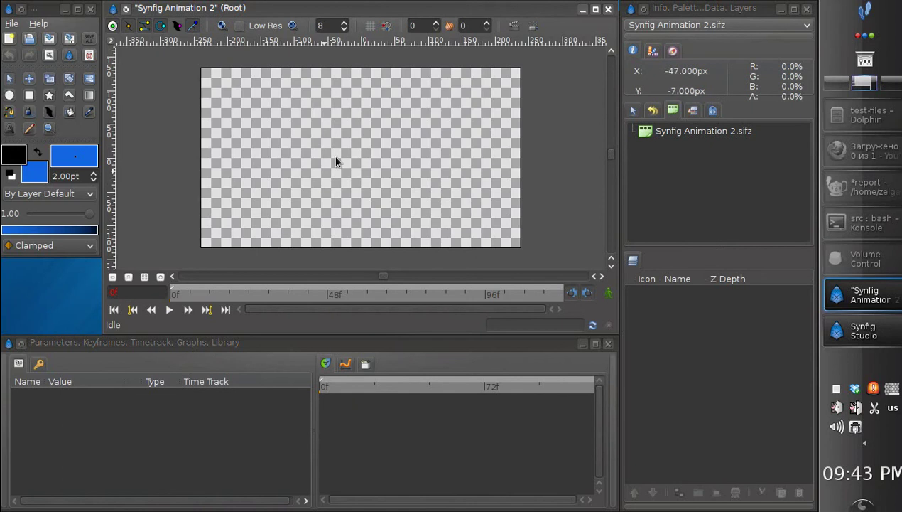
- Drag text-1.png and board.png from the images folder onto the canvas as image layers
click(857, 115)
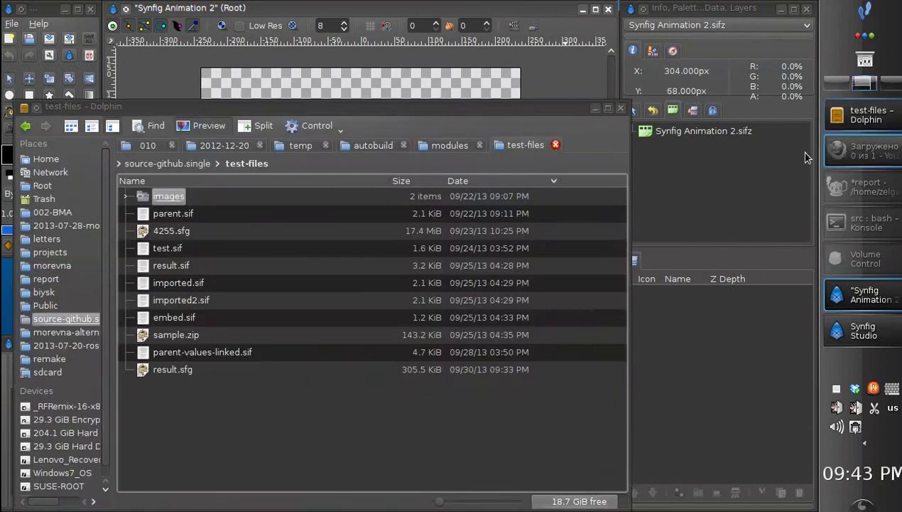
click(167, 194)
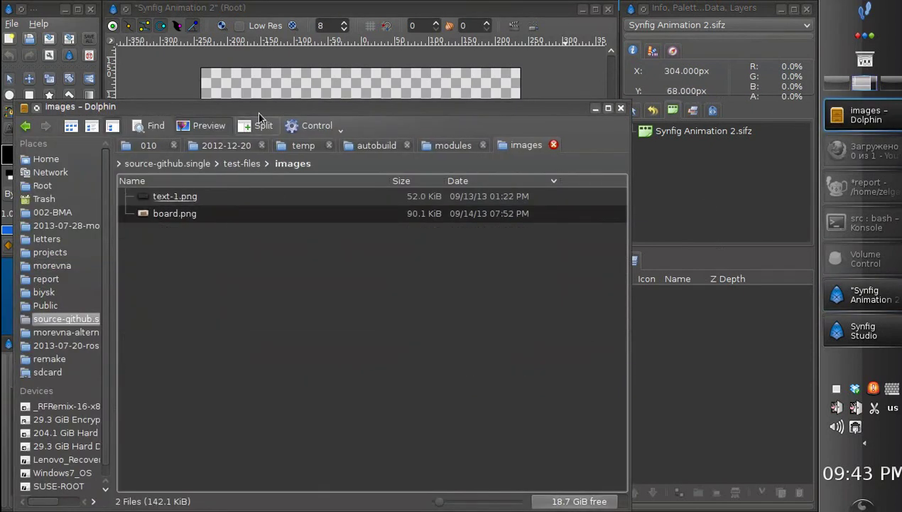
drag(257, 112, 234, 140)
click(177, 235)
shift+click(160, 229)
drag(159, 229, 305, 99)
click(573, 136)
- Shrink the text-1.png layer into a small note in the canvas's top-left corner
click(661, 294)
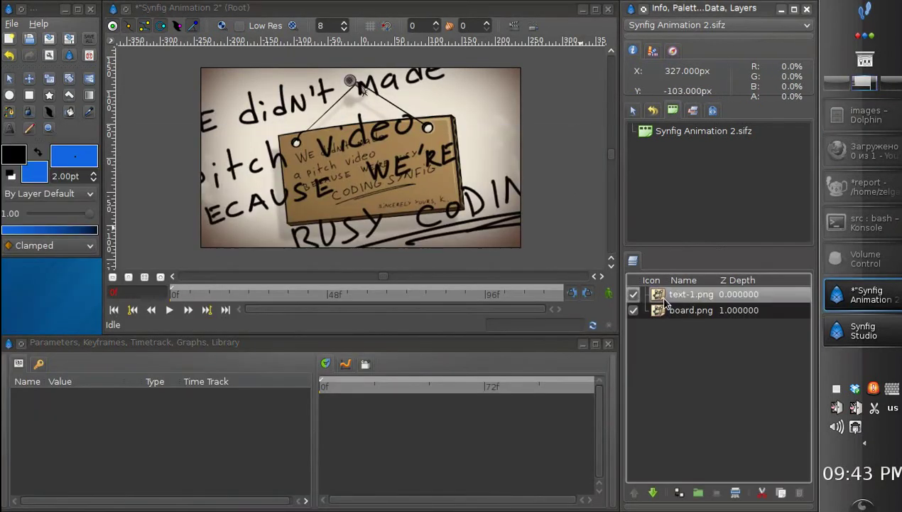
right_click(660, 293)
click(682, 167)
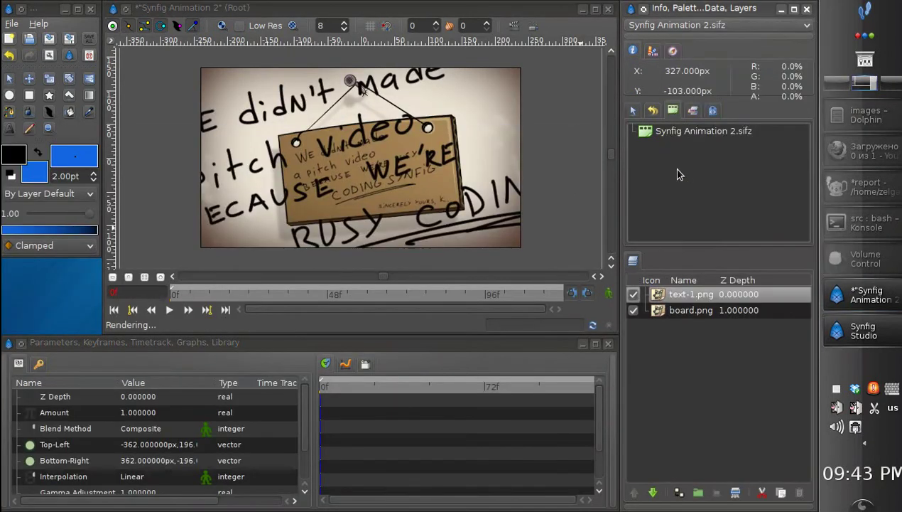
click(350, 192)
drag(503, 242, 304, 142)
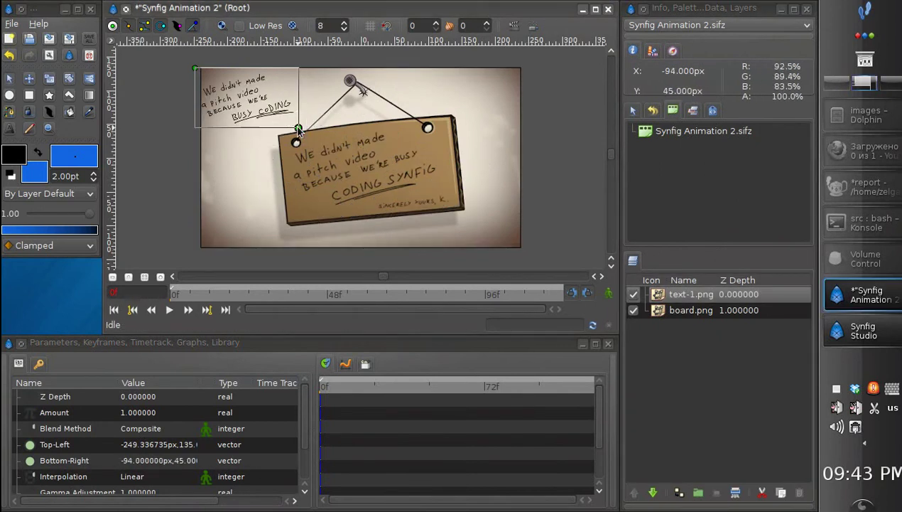
drag(181, 59, 302, 126)
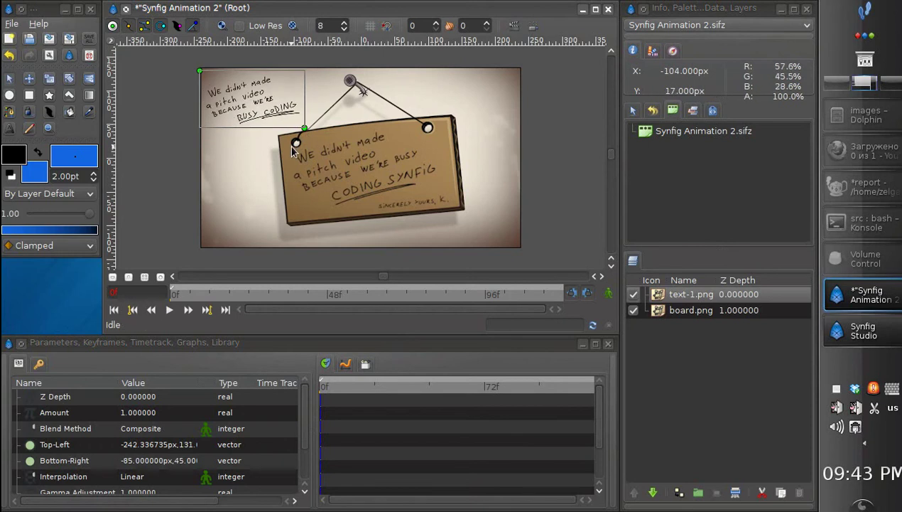
click(111, 41)
- Save As, replacing the current file name with demonstration.sfg
mouse_move(117, 57)
click(263, 102)
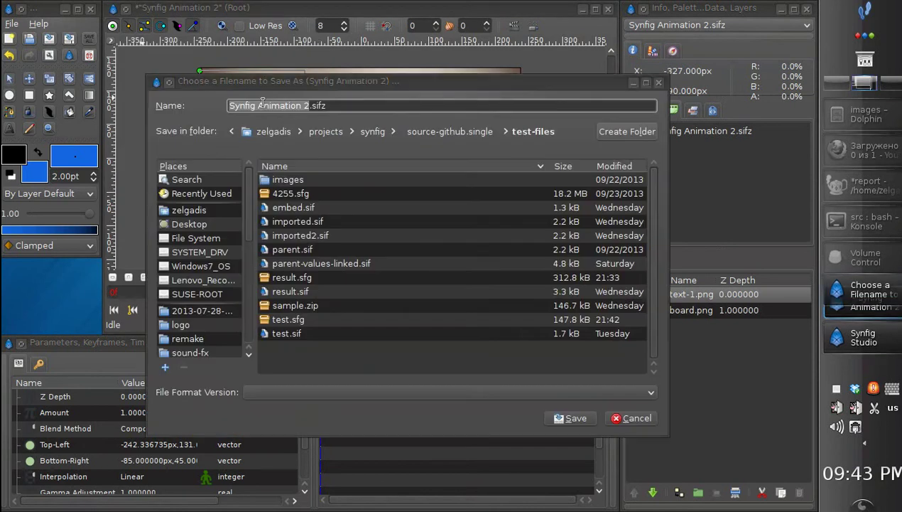
drag(346, 105, 213, 107)
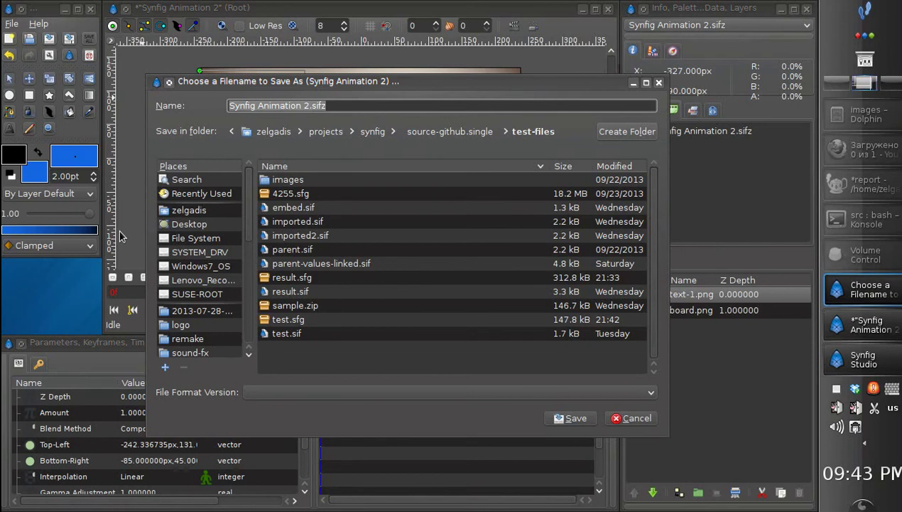
text(demonstration.sfg)
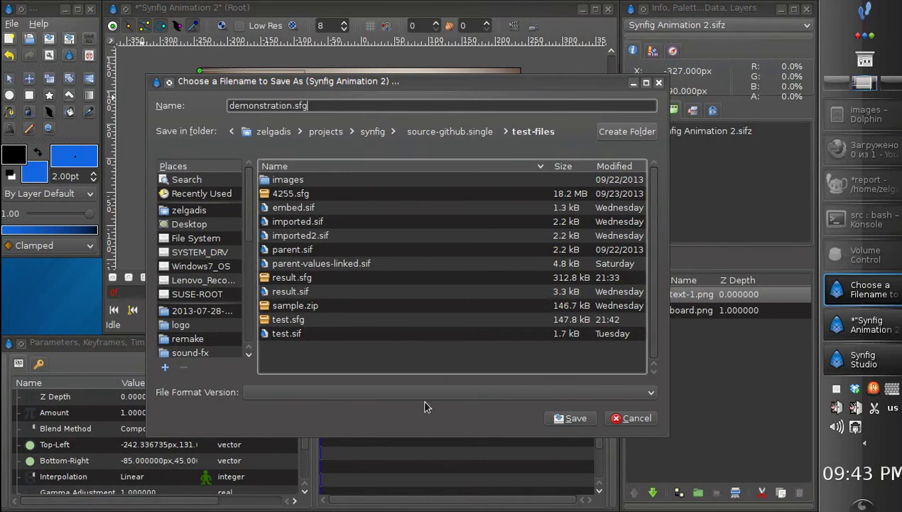
click(565, 419)
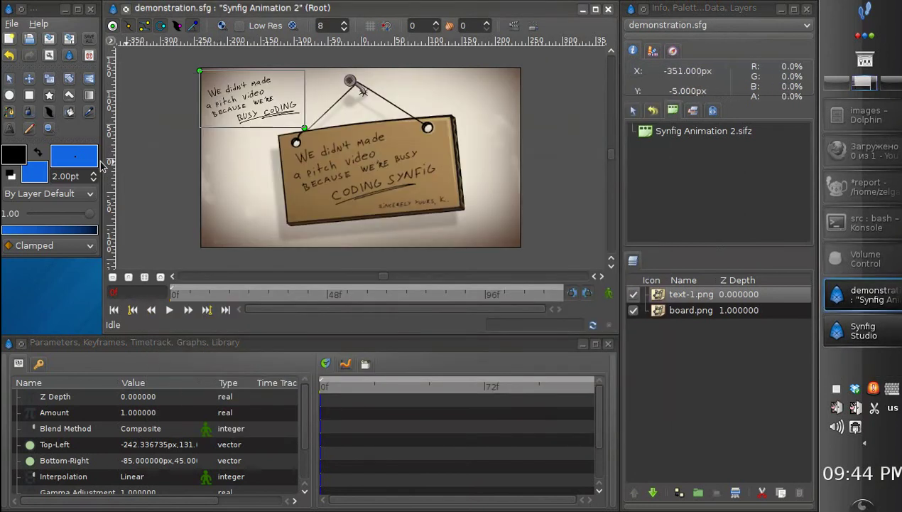
- Draw seven blue circles scattered over the sign scene and save the file
click(9, 96)
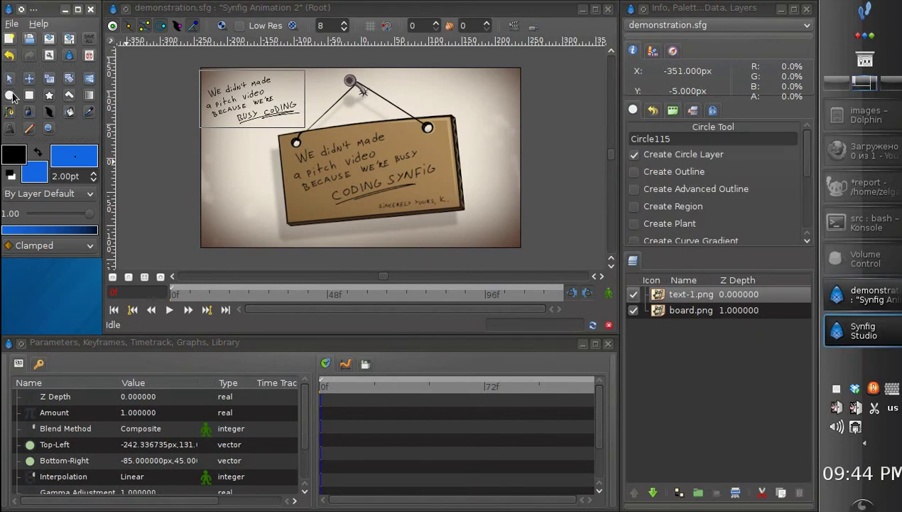
drag(225, 167, 240, 171)
drag(243, 205, 316, 223)
drag(405, 224, 455, 205)
drag(468, 121, 481, 123)
drag(479, 86, 497, 90)
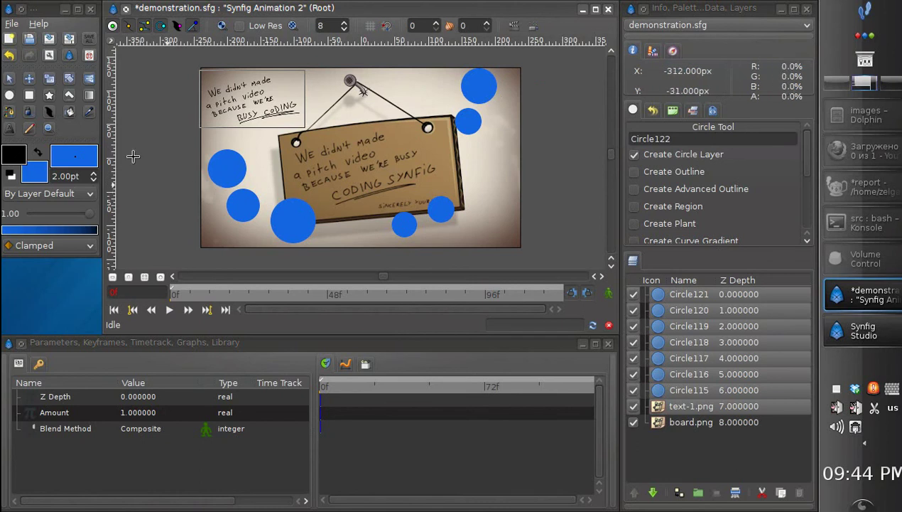
click(48, 40)
- Delete the text-1.png and board.png image layers
click(161, 22)
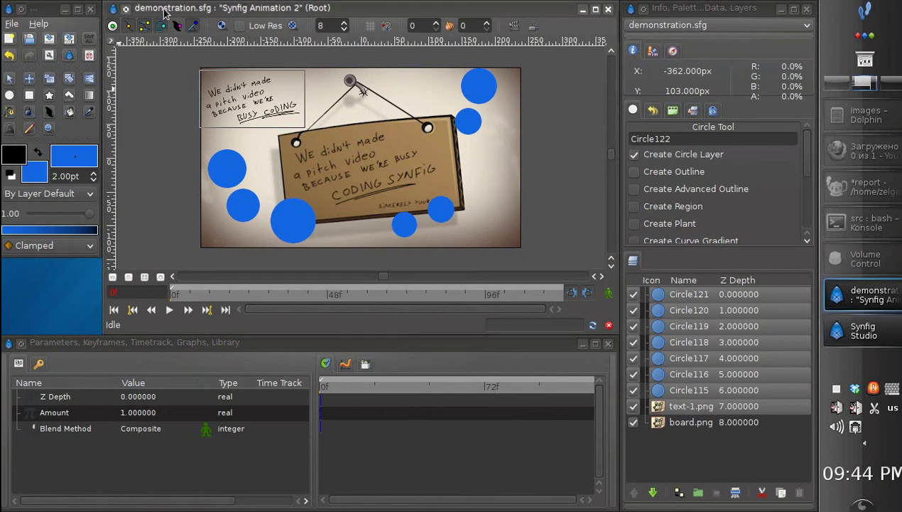
click(660, 407)
ctrl+click(659, 422)
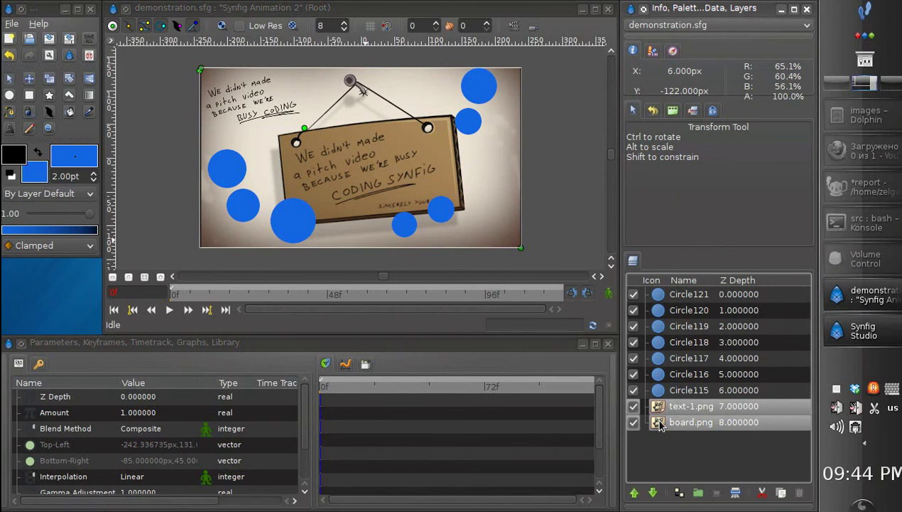
click(736, 493)
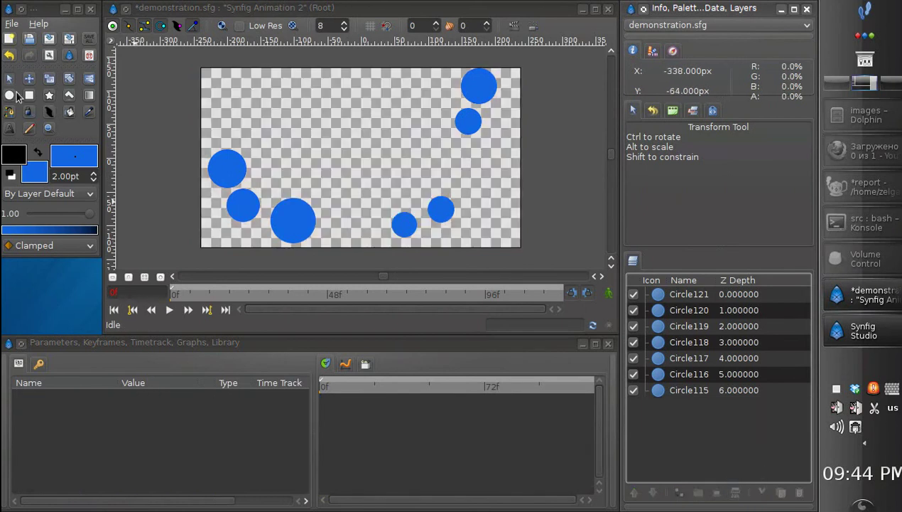
- Set the Rectangle tool's fill colour to orange
click(27, 96)
click(35, 174)
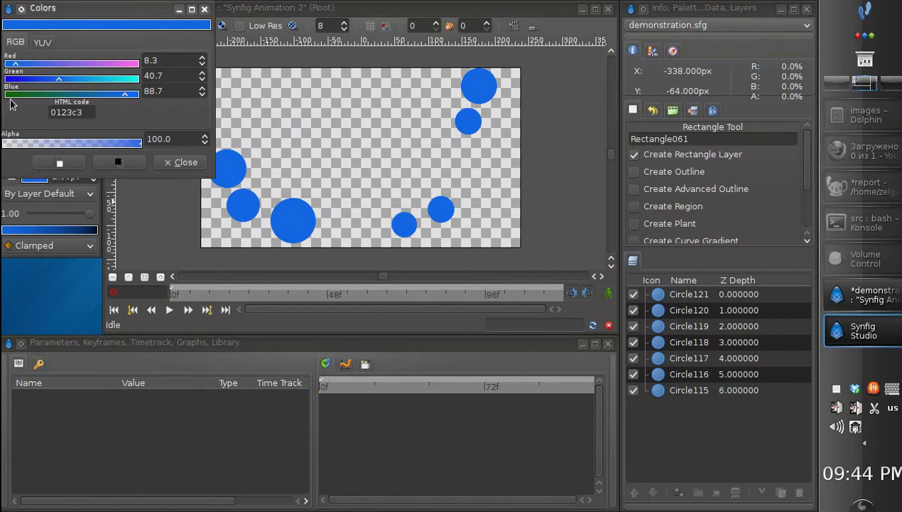
drag(47, 93, 3, 93)
drag(84, 65, 136, 64)
click(47, 80)
click(181, 162)
- Draw an orange rectangle across the lower left and save the file
drag(216, 210, 354, 231)
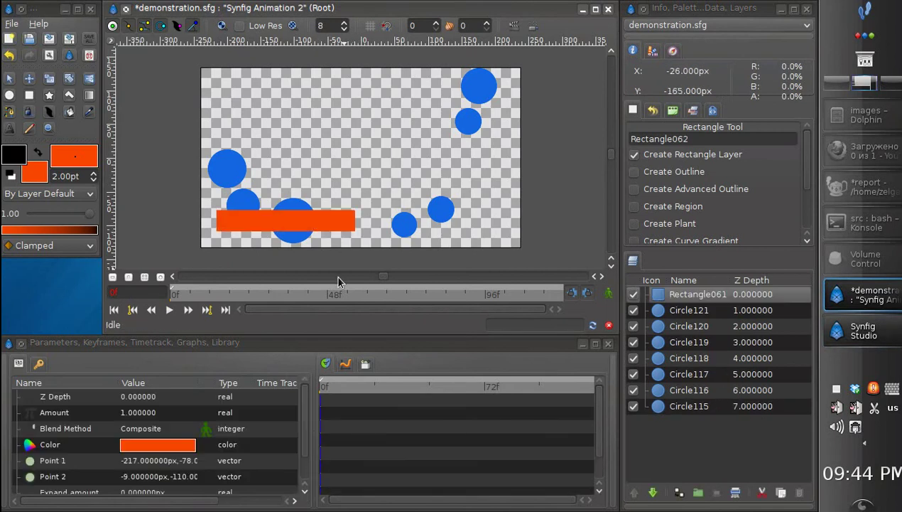
click(9, 78)
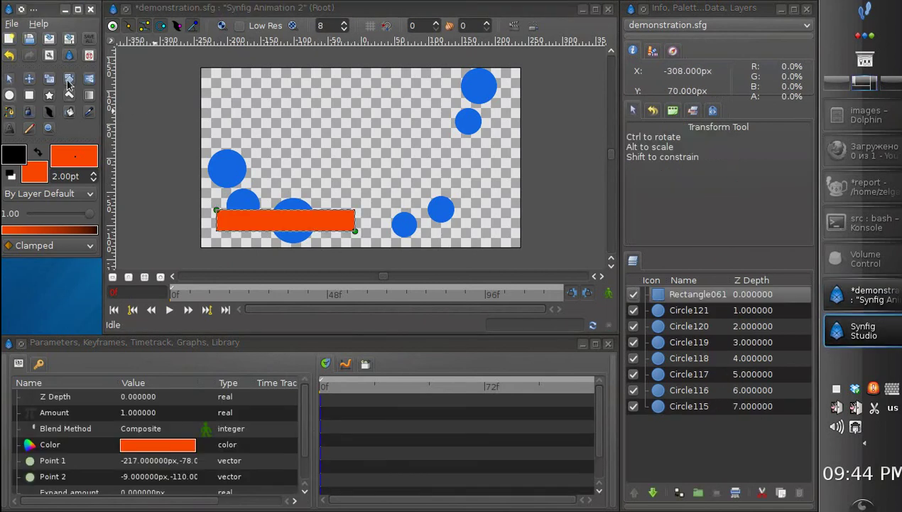
click(52, 45)
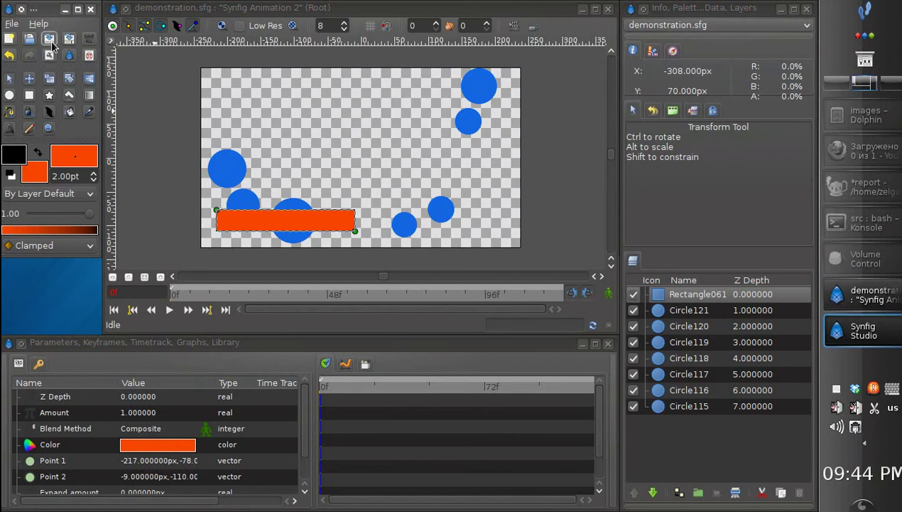
- Close demonstration.sfg, reopen it to check the circles and rectangle, then close it again
click(608, 9)
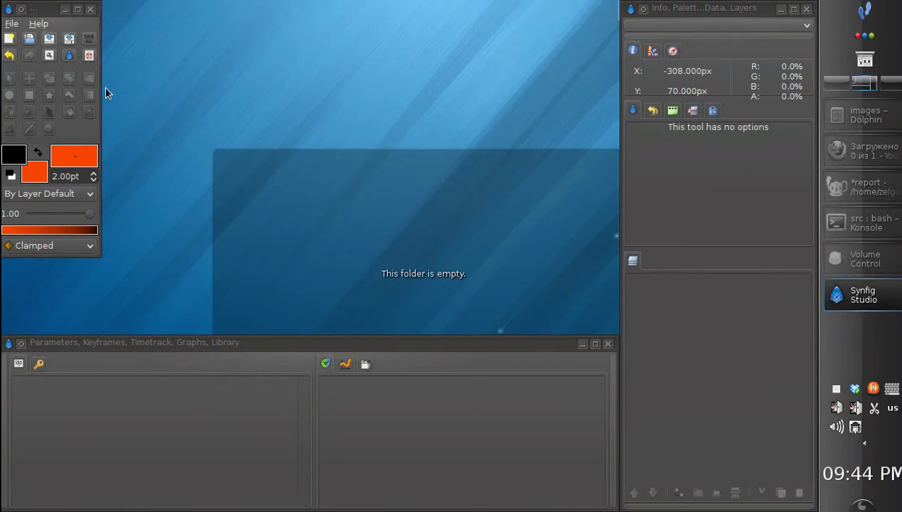
click(29, 38)
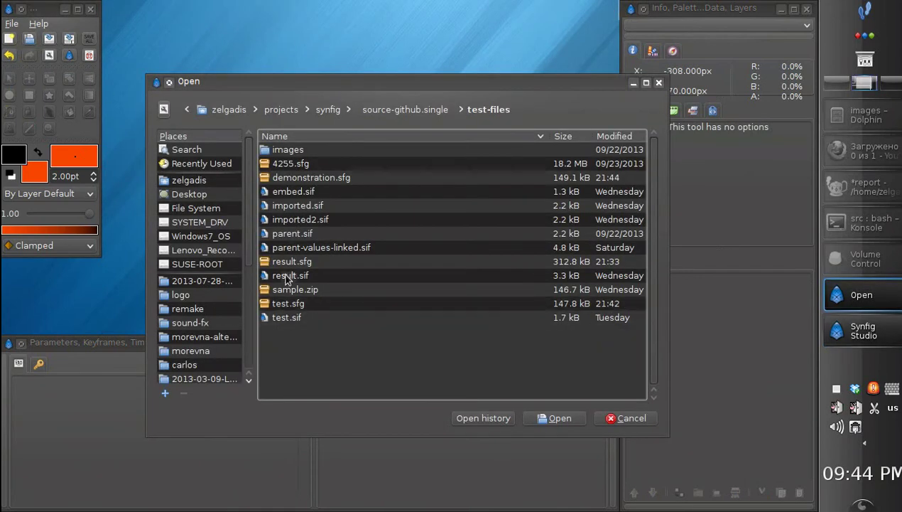
click(306, 177)
click(555, 417)
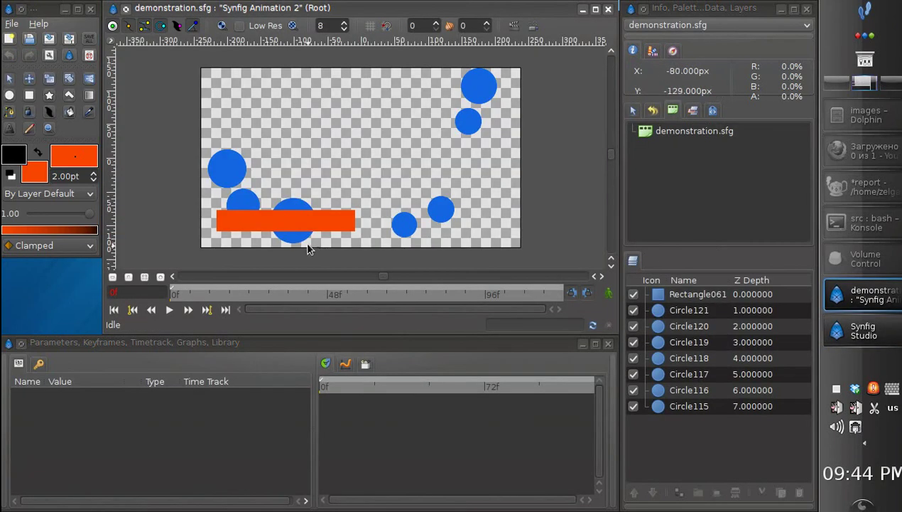
click(608, 11)
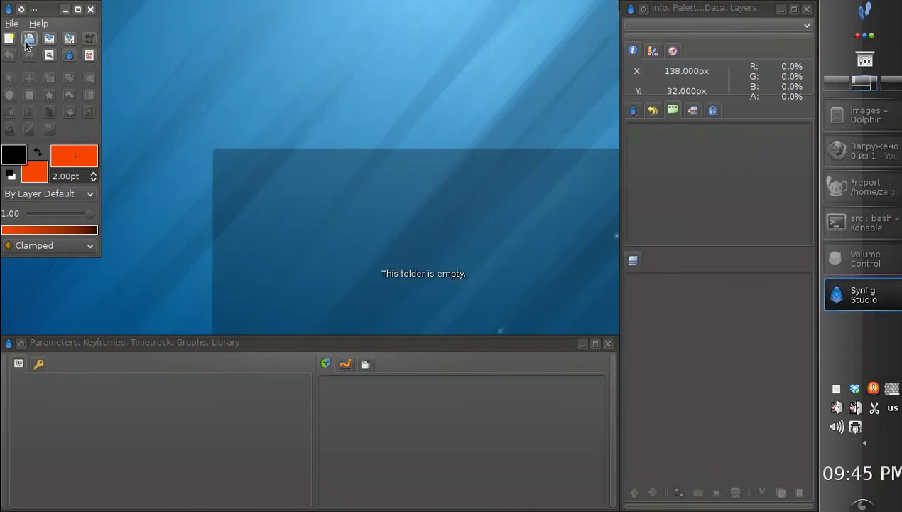
- Show the open-file dialog higher on screen with demonstration.sfg selected in test-files
click(28, 41)
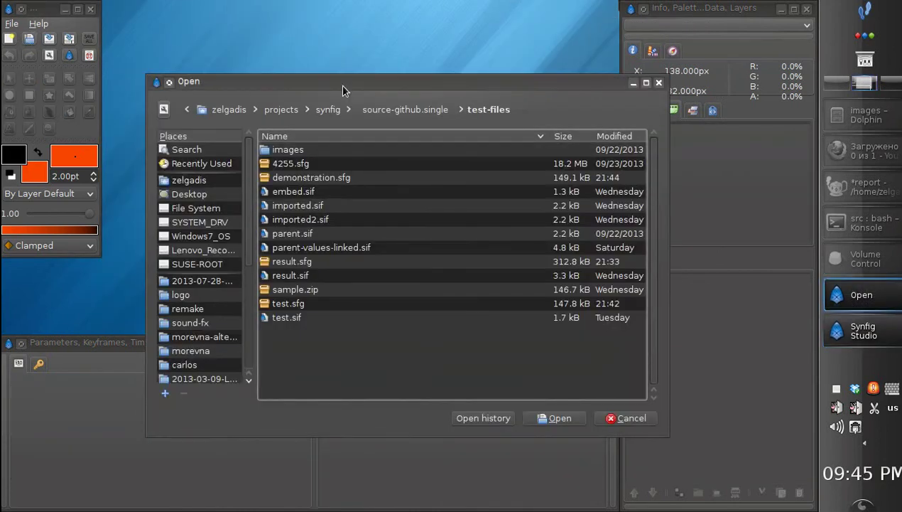
drag(343, 85, 334, 36)
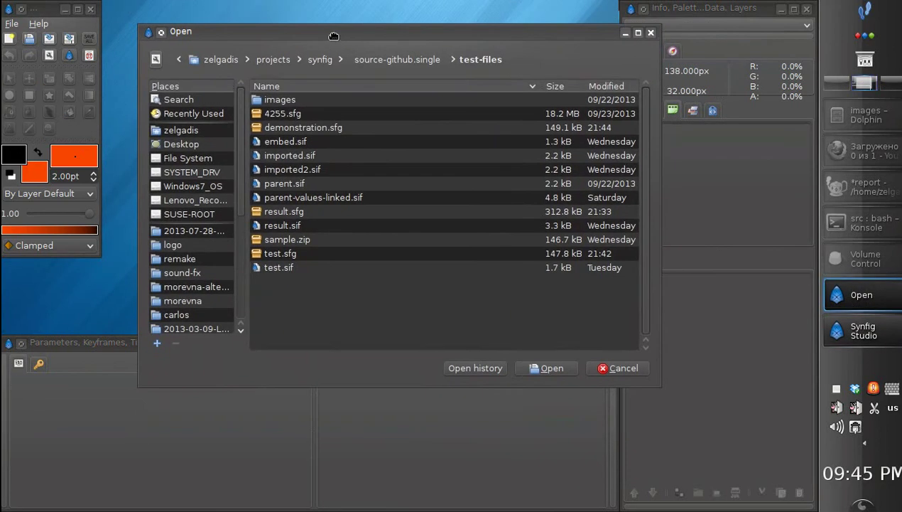
click(299, 131)
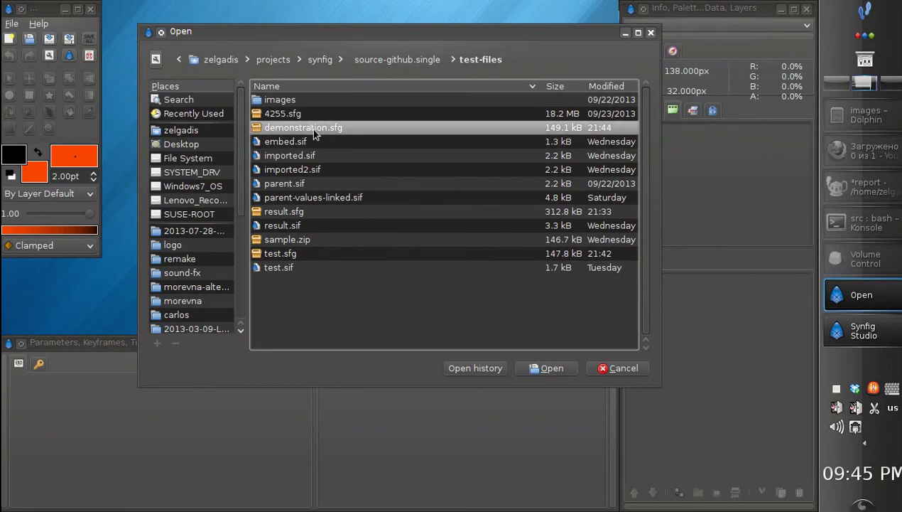
- List the saved versions of demonstration.sfg in a smaller window moved left
click(474, 369)
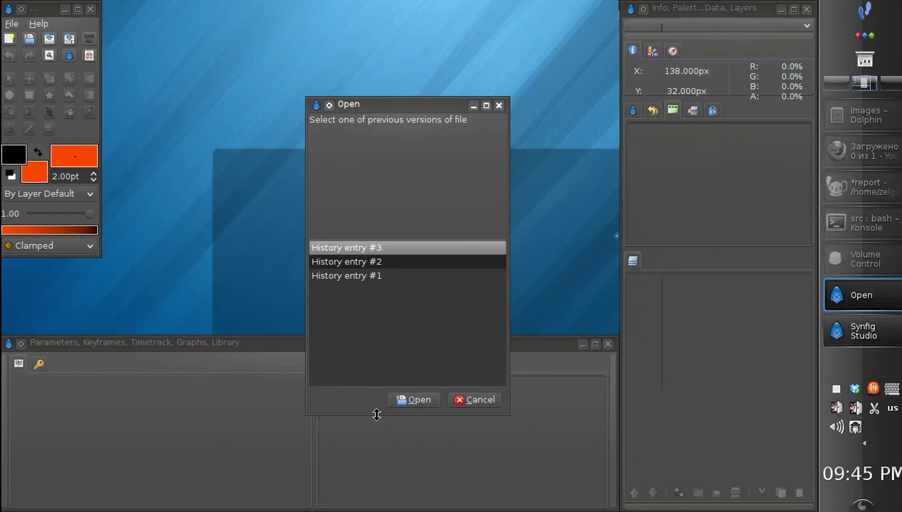
drag(377, 414, 333, 196)
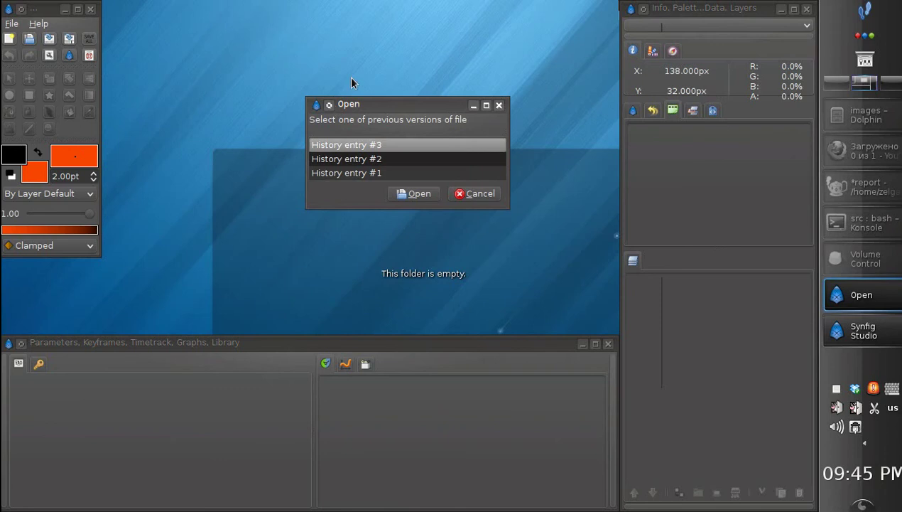
drag(378, 105, 283, 111)
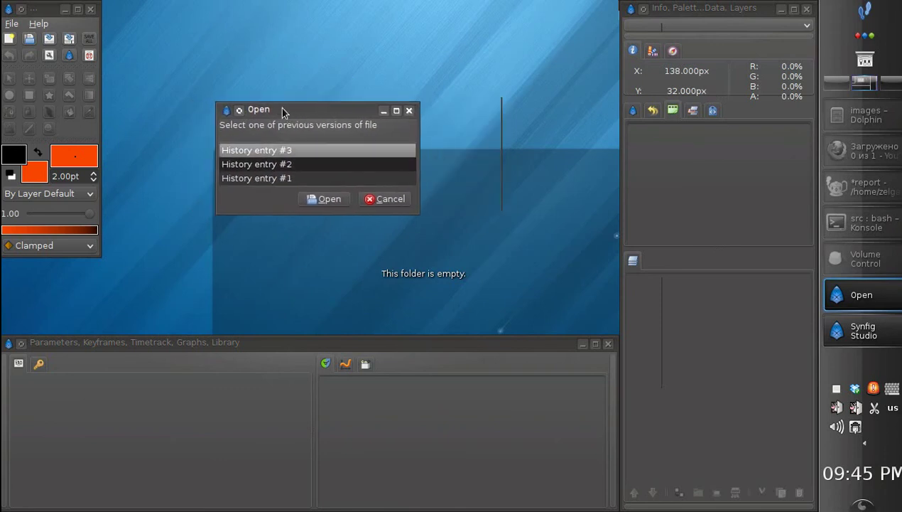
- Compare History entries #1 to #3, then open History entry #1
click(270, 165)
click(272, 177)
click(272, 164)
click(268, 154)
click(270, 164)
click(270, 178)
click(267, 164)
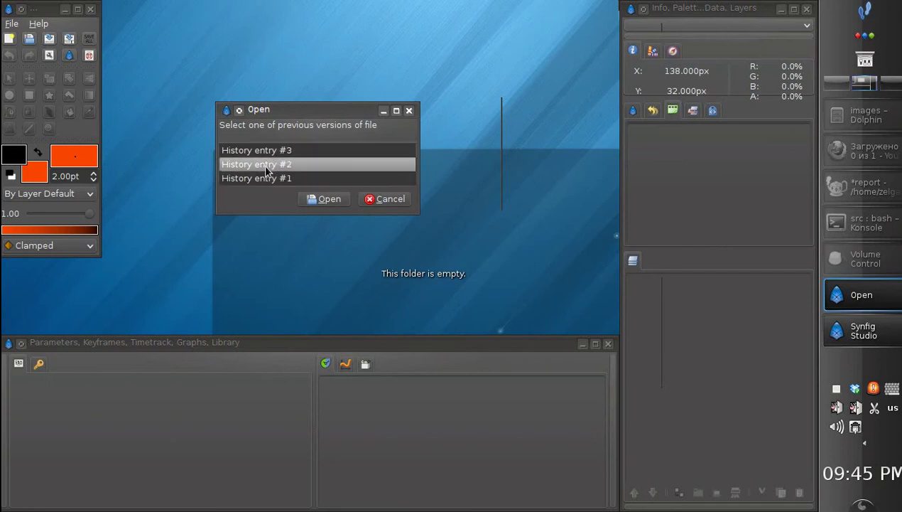
click(265, 152)
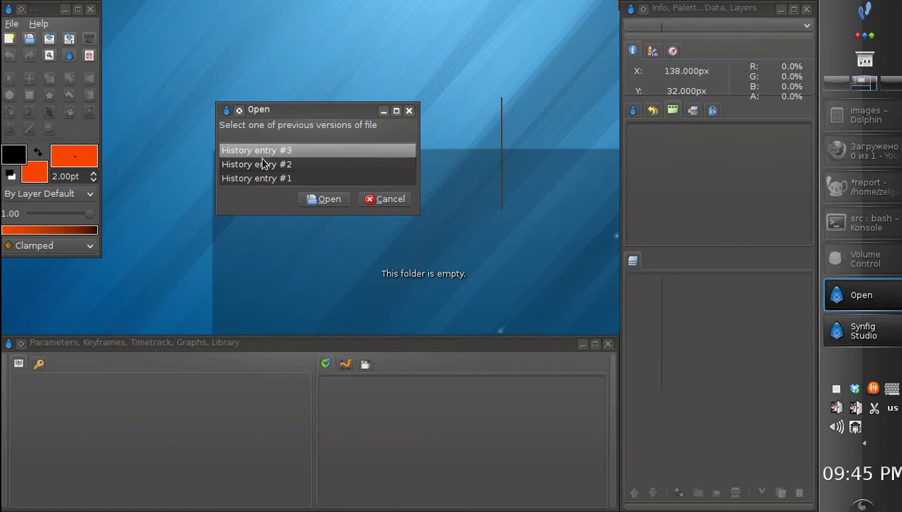
click(261, 166)
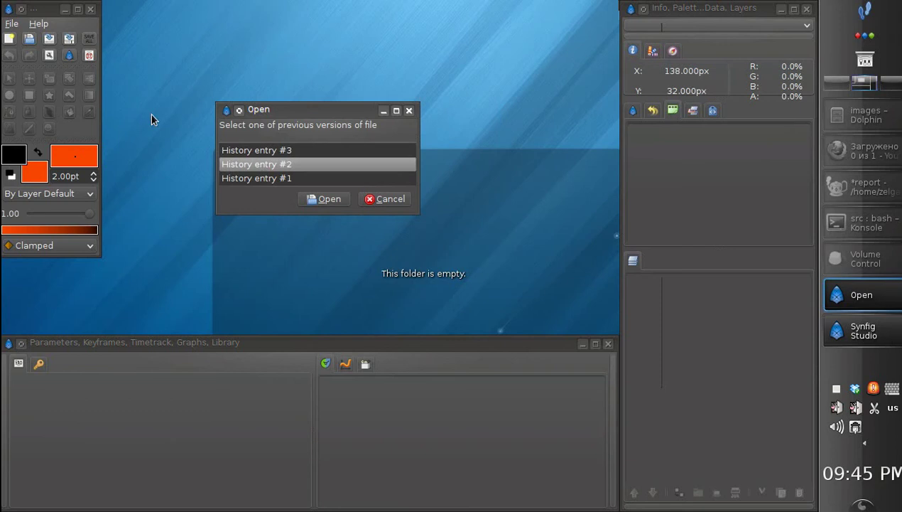
click(269, 179)
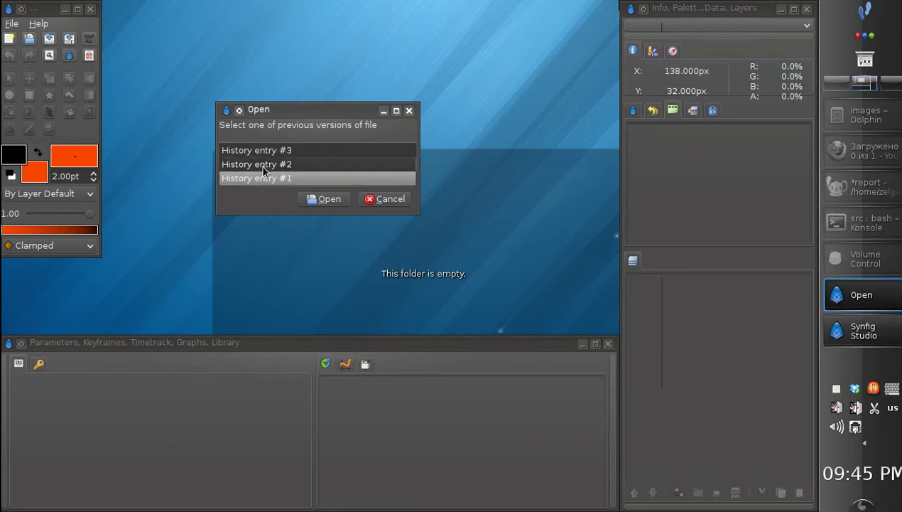
click(322, 199)
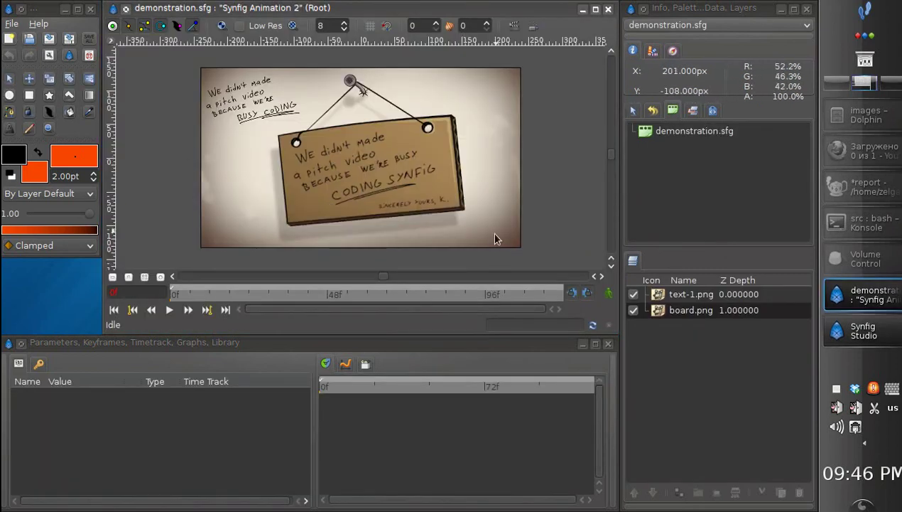
click(657, 295)
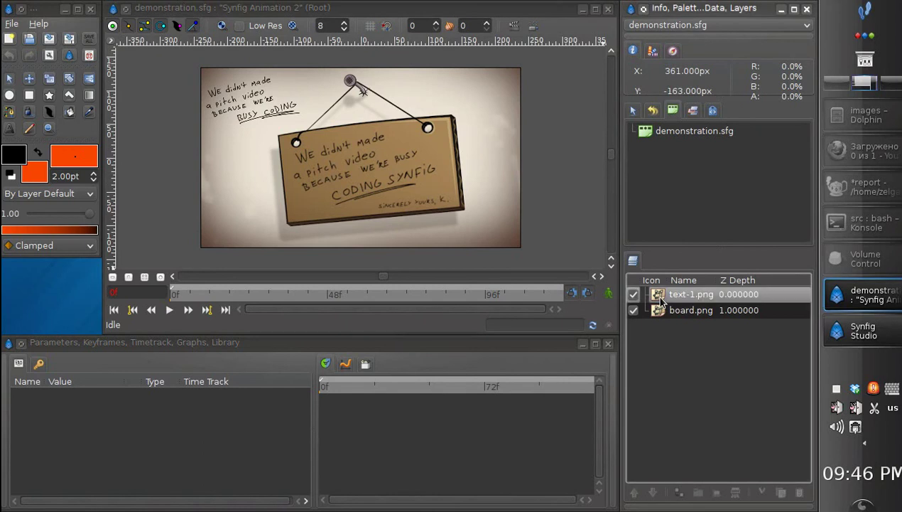
click(661, 311)
click(661, 295)
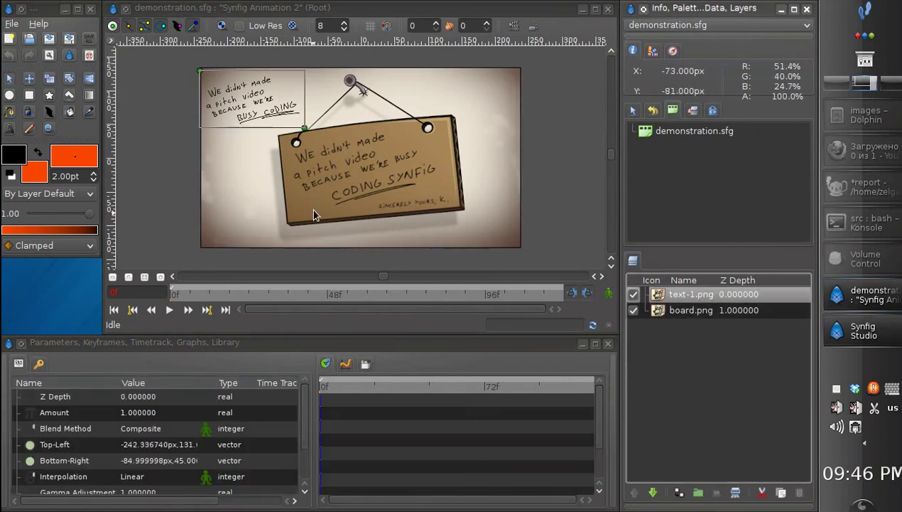
- Close the current version, open History entry #2 showing the blue circles, then close it
click(609, 10)
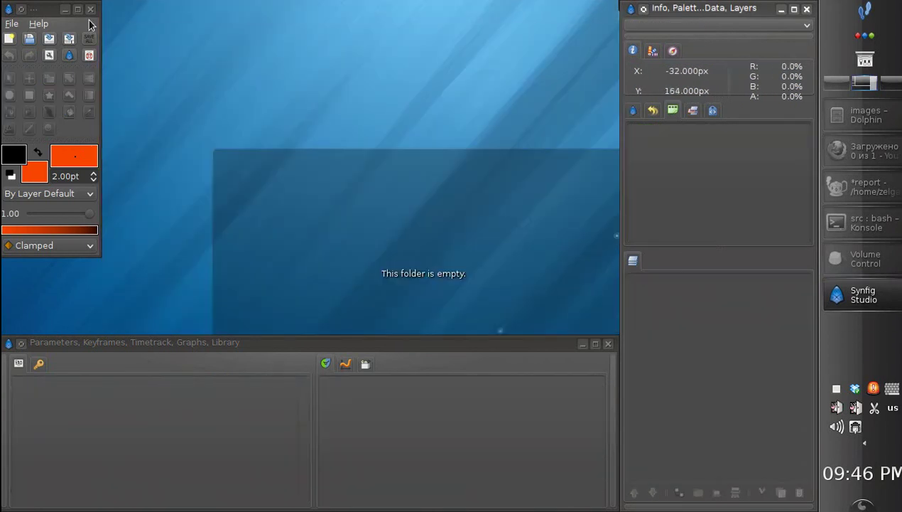
click(29, 39)
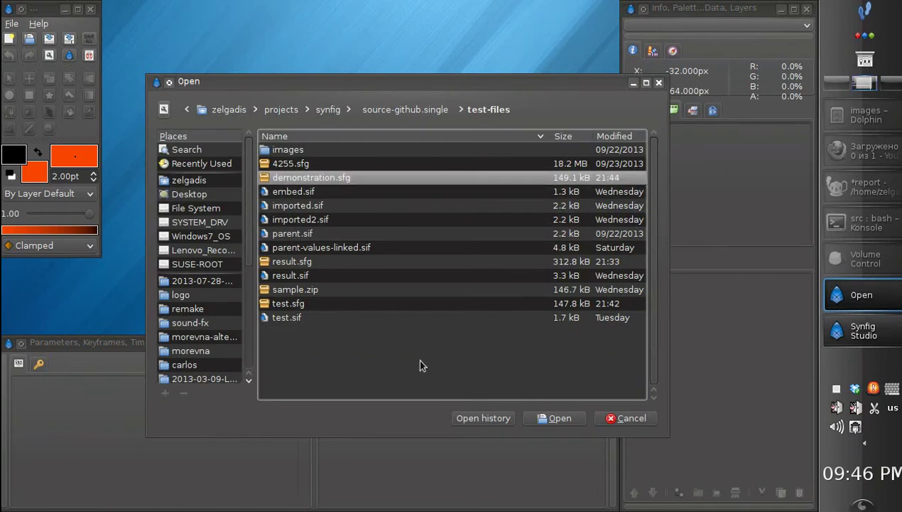
click(488, 420)
click(350, 262)
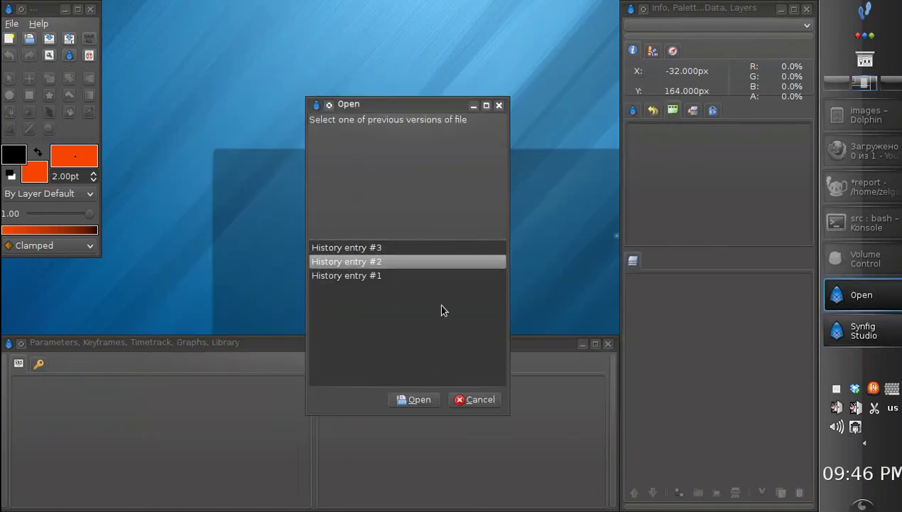
click(404, 398)
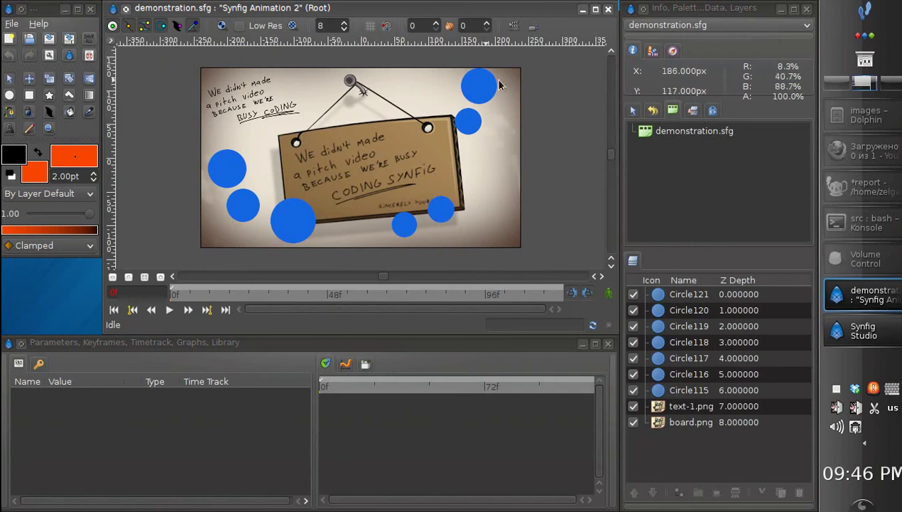
click(609, 9)
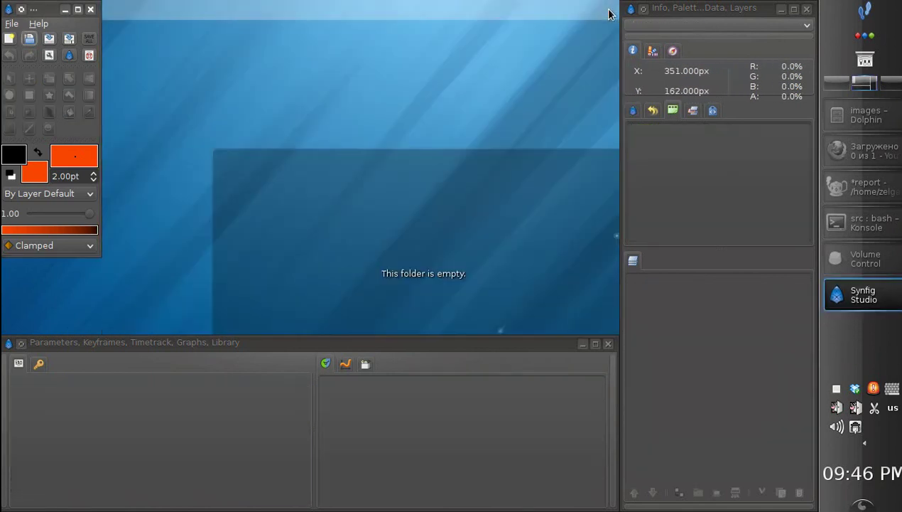
- Open History entry #3 of demonstration.sfg from its version history
click(29, 40)
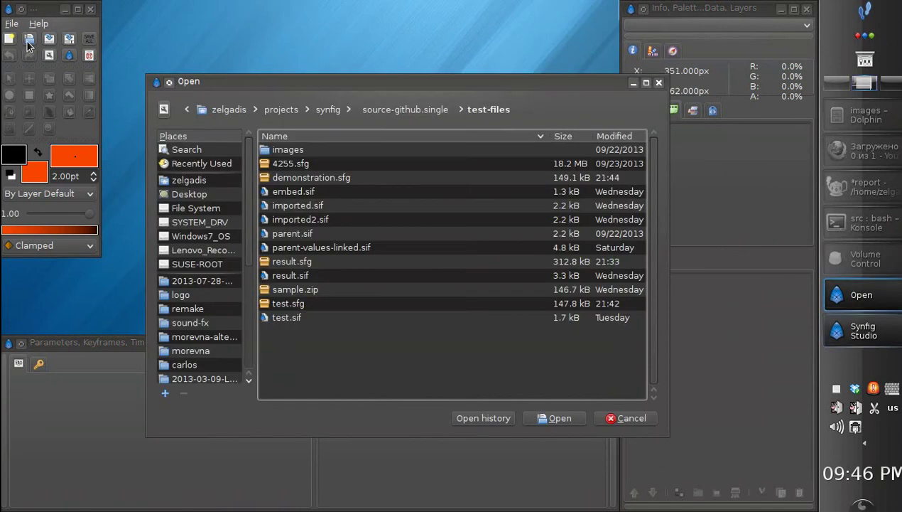
click(275, 179)
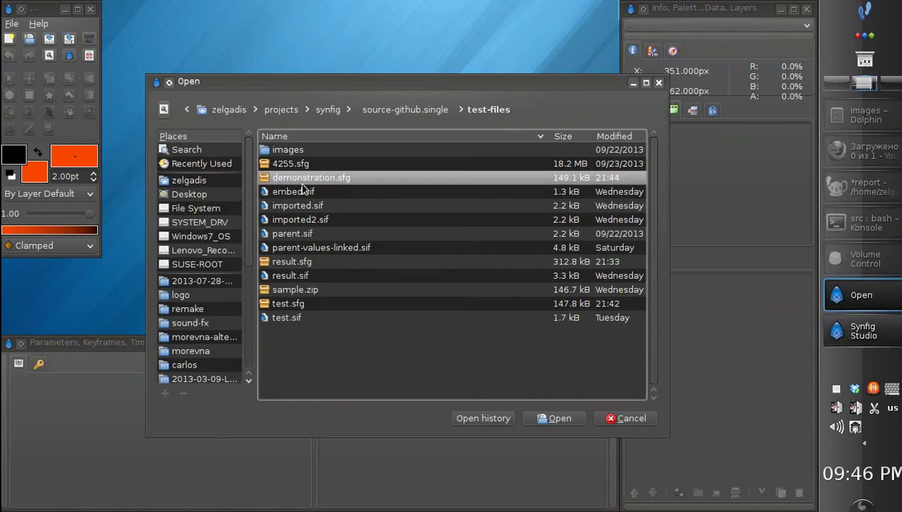
click(474, 418)
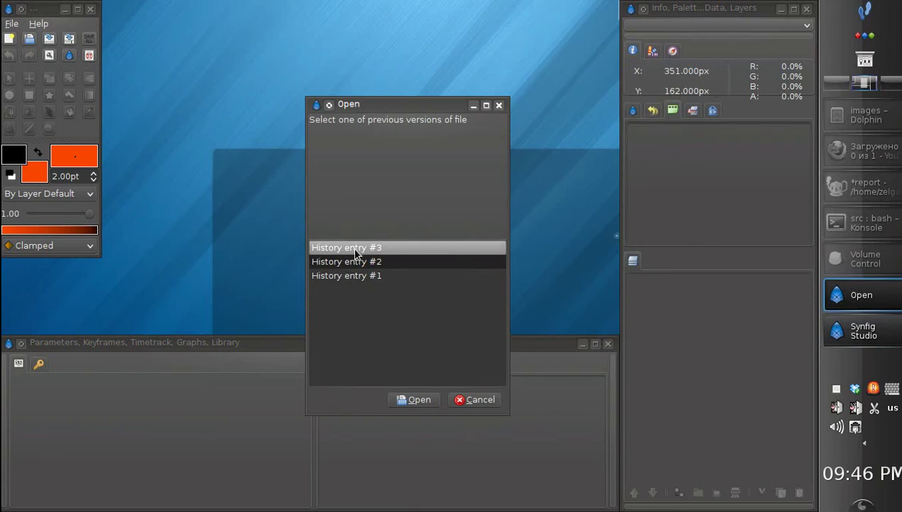
click(412, 402)
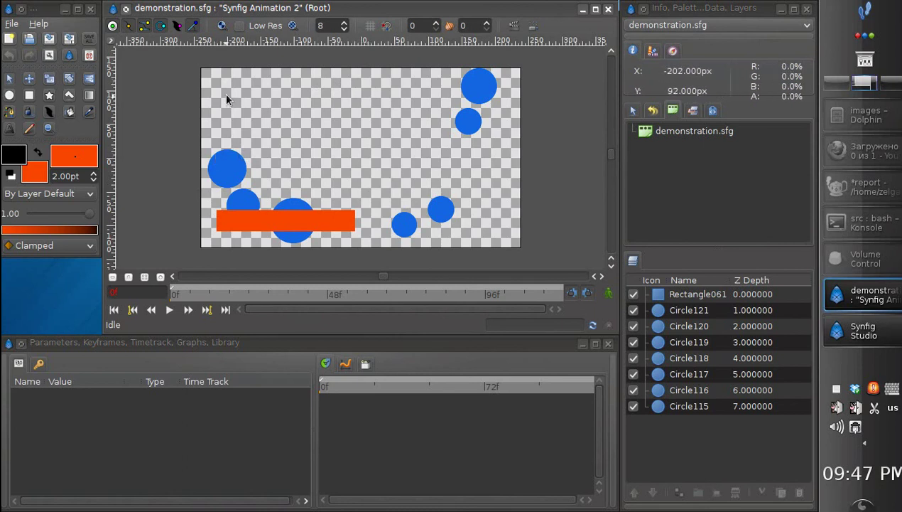
- Close the History entry #3 version of demonstration.sfg, leaving only the empty toolbox and panels
click(609, 10)
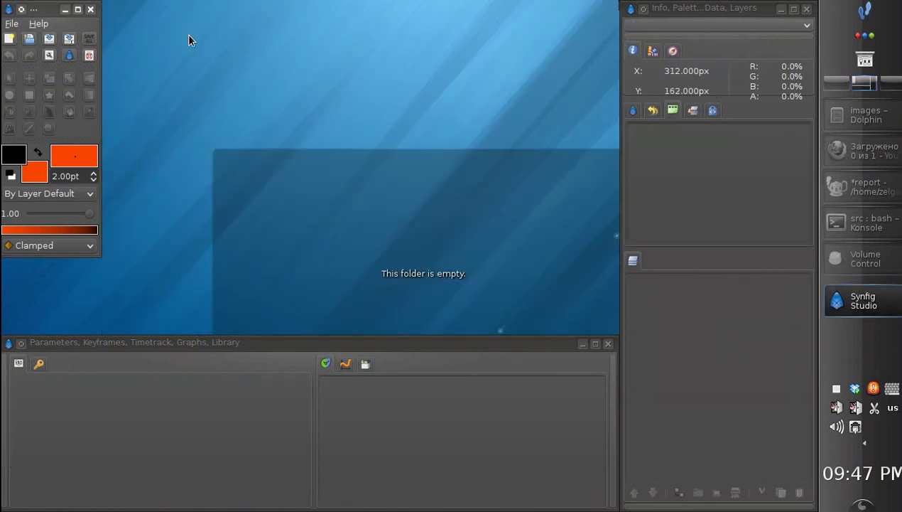
- Open History entry #2 of demonstration.sfg from the test-files folder's saved versions
click(34, 42)
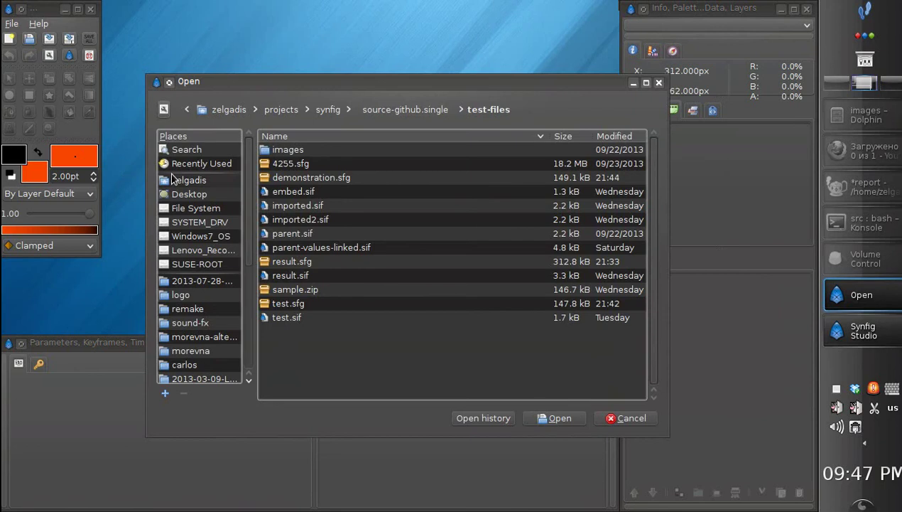
click(314, 291)
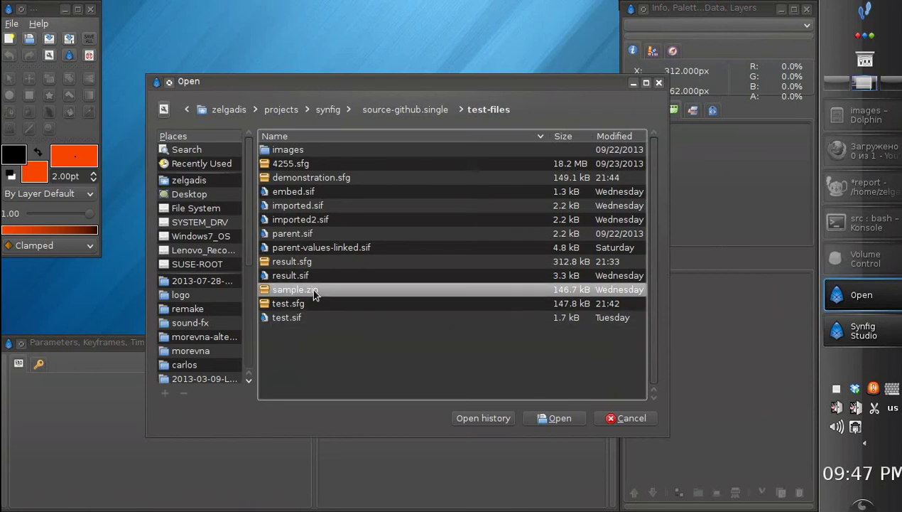
click(316, 179)
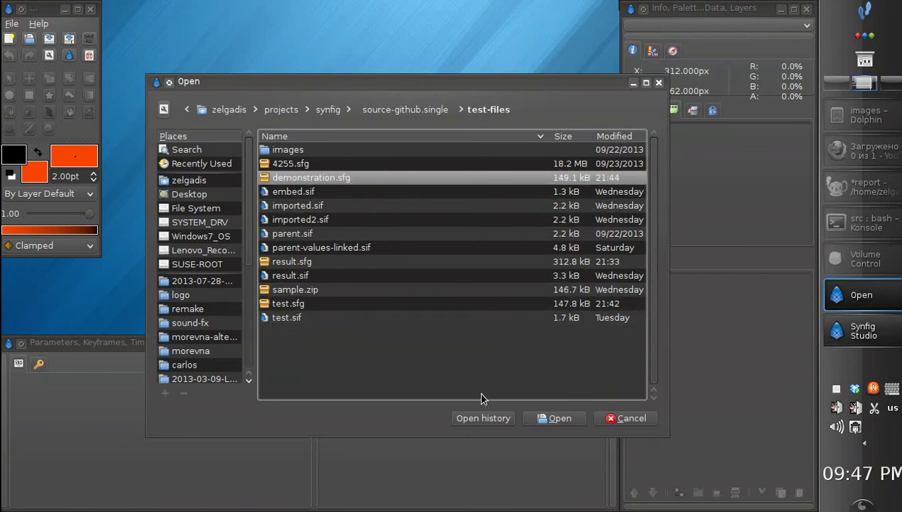
click(481, 417)
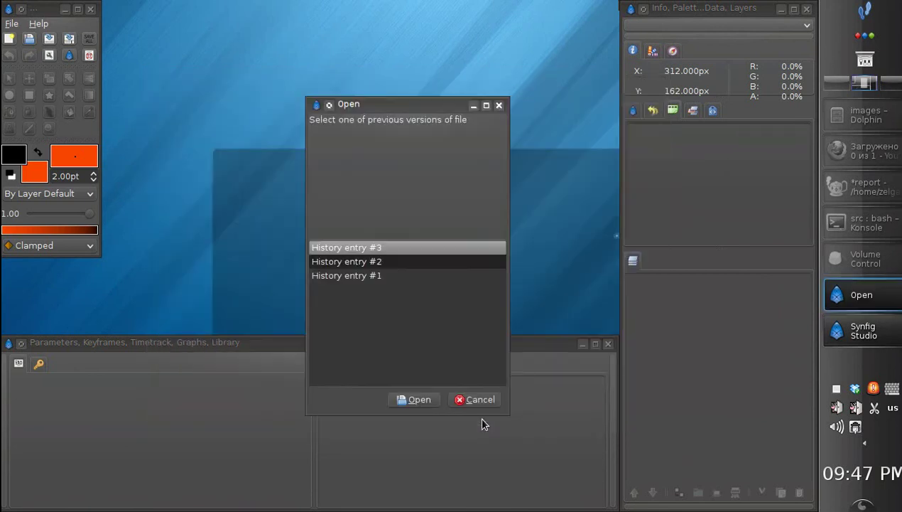
click(367, 263)
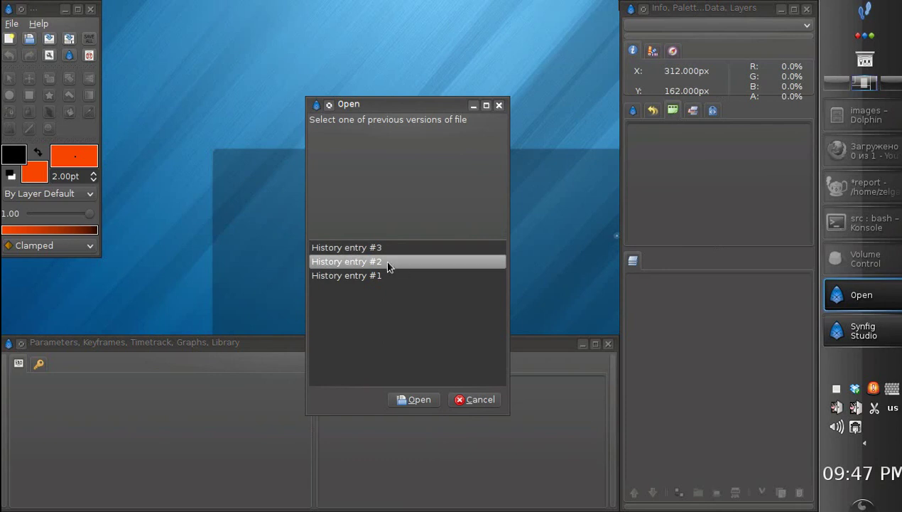
click(403, 399)
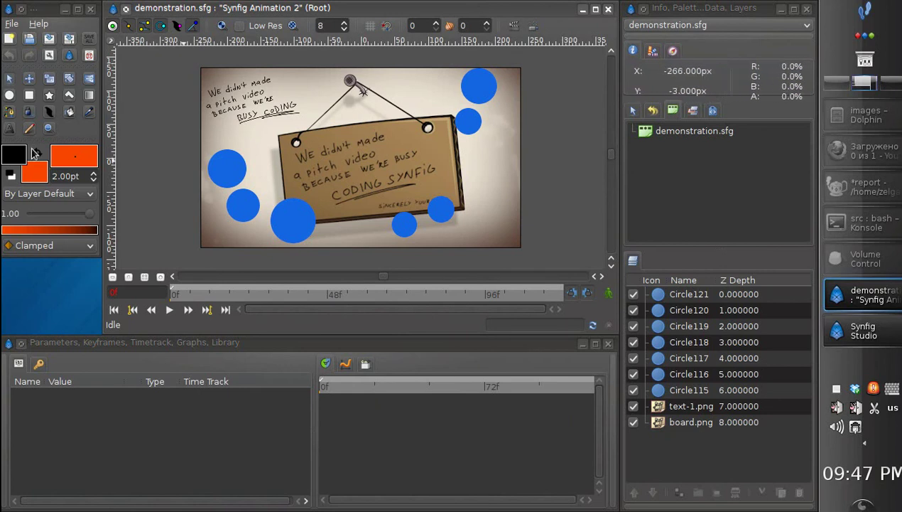
- Draw orange rectangles framing the sign, swap outline and fill colours, and start text on the top rectangle
click(29, 94)
drag(205, 218, 336, 242)
mouse_move(405, 82)
mouse_down()
mouse_move(510, 104)
mouse_move(499, 178)
mouse_move(506, 242)
mouse_up()
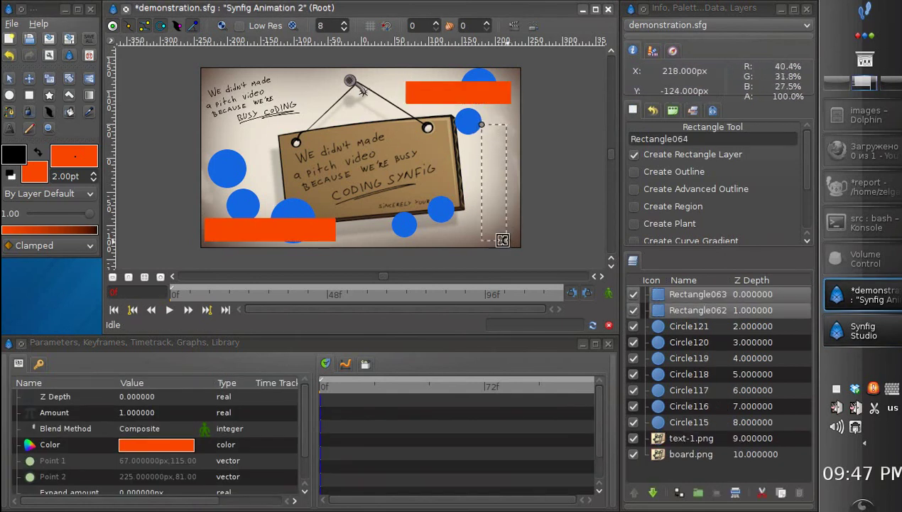
drag(365, 192, 475, 209)
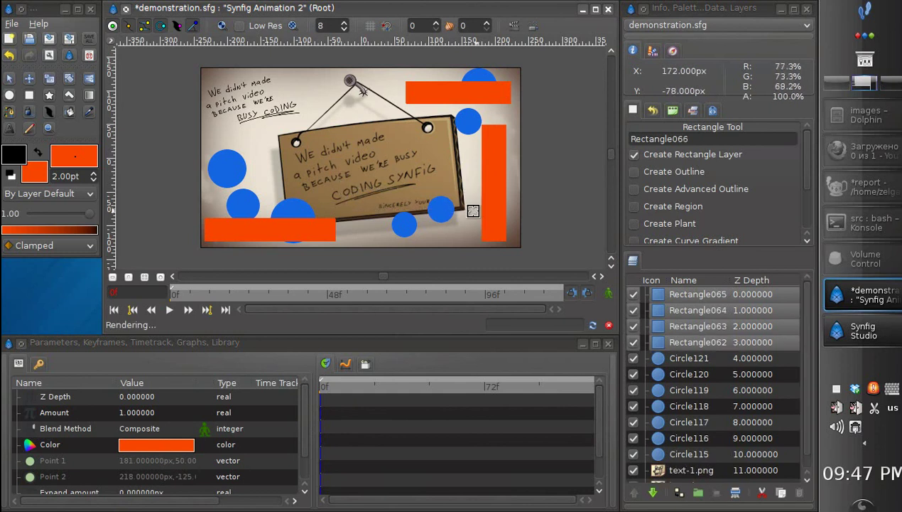
click(40, 156)
click(10, 129)
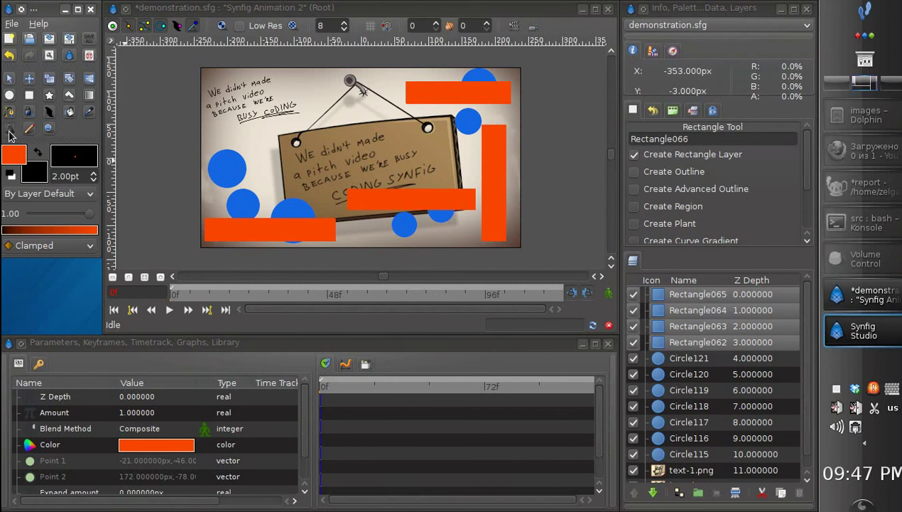
click(450, 91)
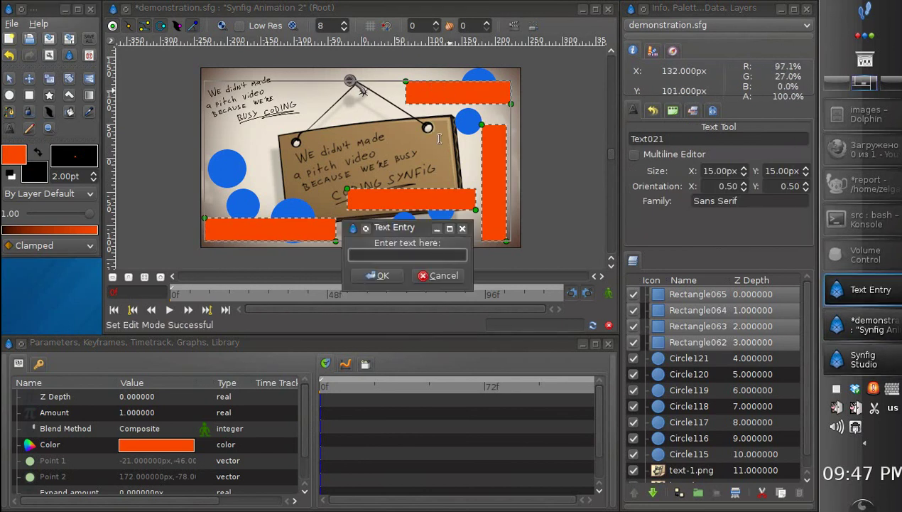
- Enter '4' as the new text layer on the top orange rectangle and confirm it
text(4)
click(375, 275)
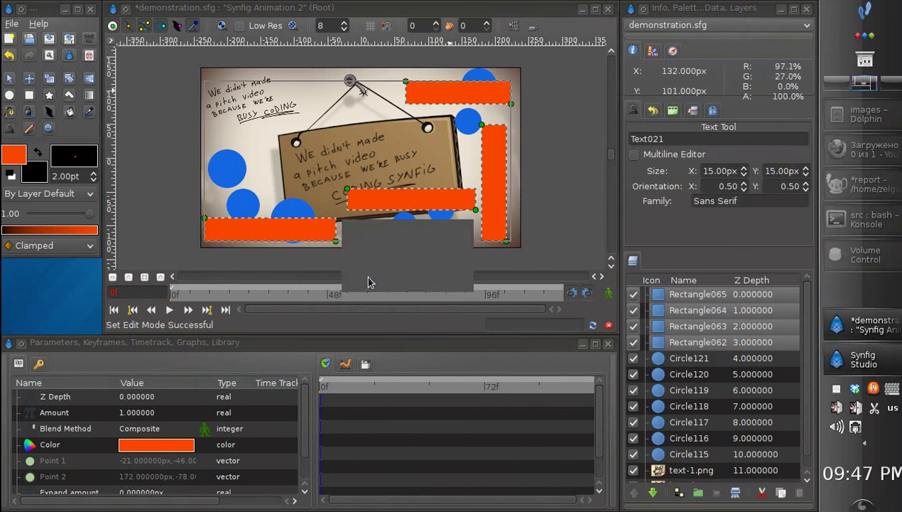
click(9, 78)
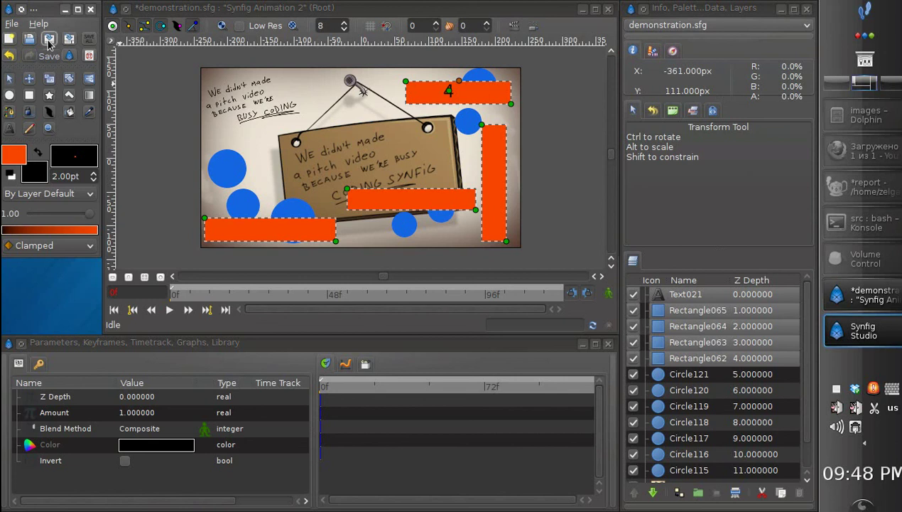
- Save the edited demonstration.sfg, then close it and reopen it from disk
click(48, 40)
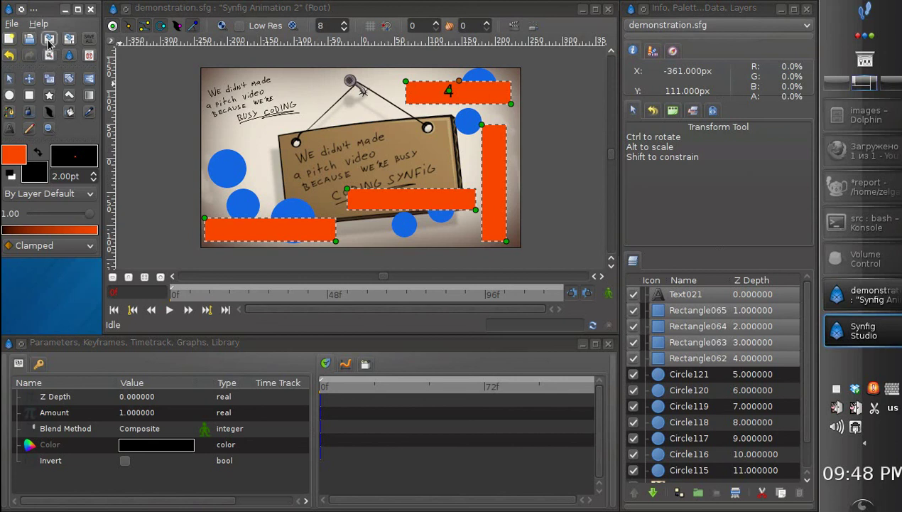
click(609, 10)
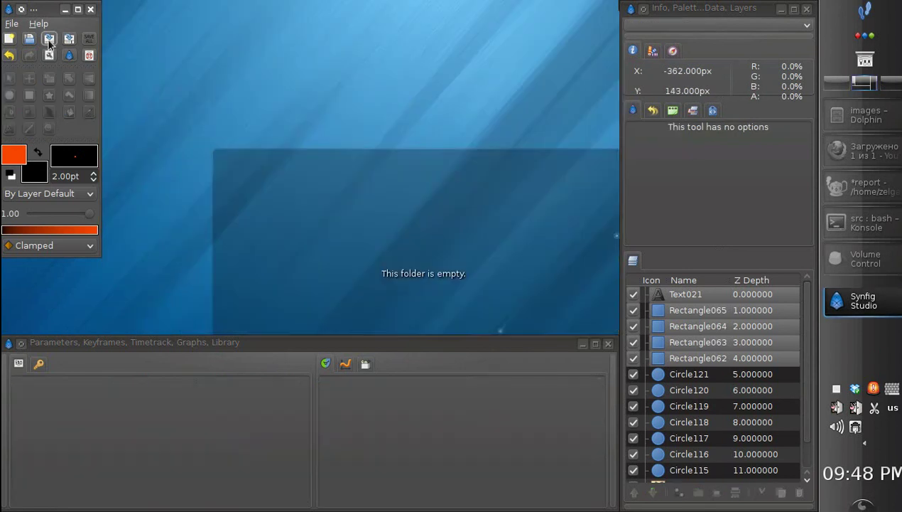
click(29, 38)
click(316, 177)
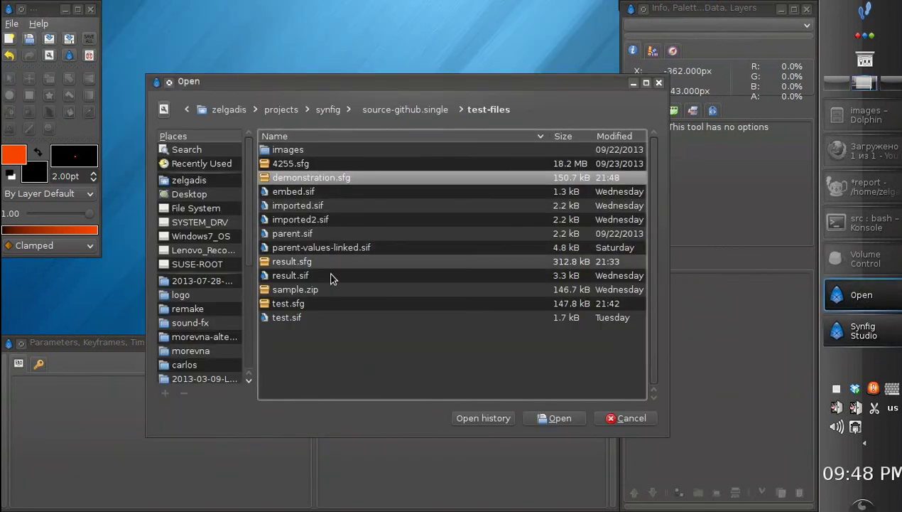
click(554, 418)
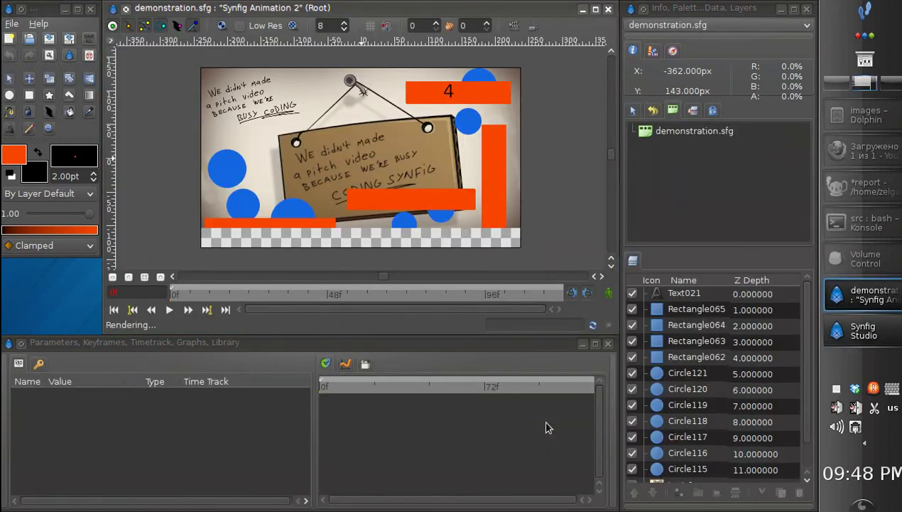
- Close and reopen demonstration.sfg's version list, now four entries, and select History entry #3
key(ctrl+w)
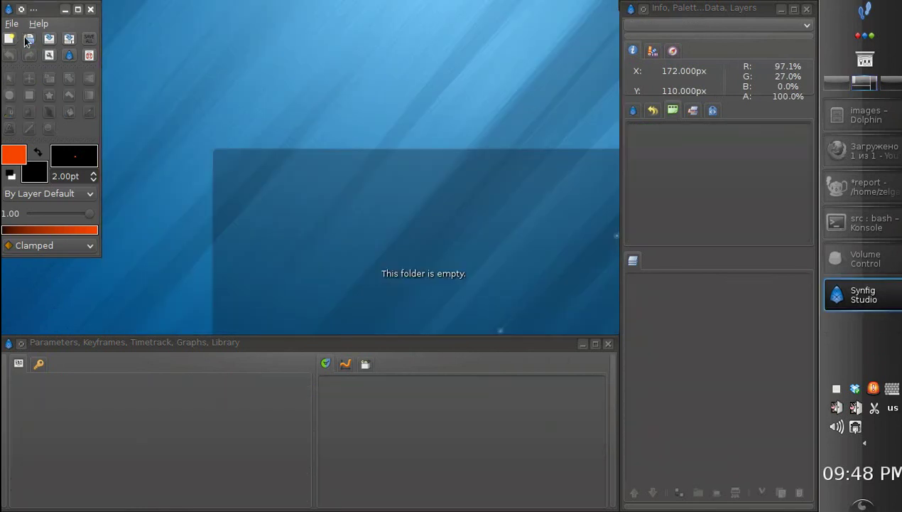
key(ctrl+o)
click(299, 178)
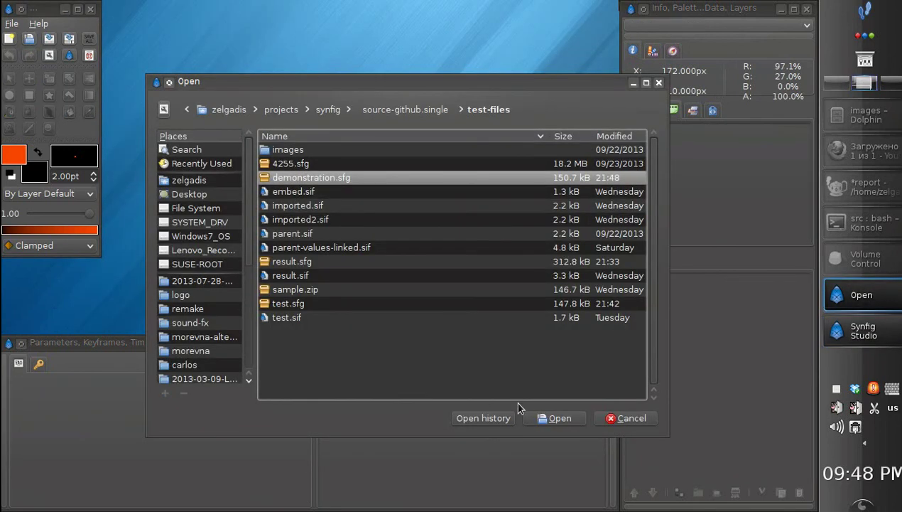
click(493, 417)
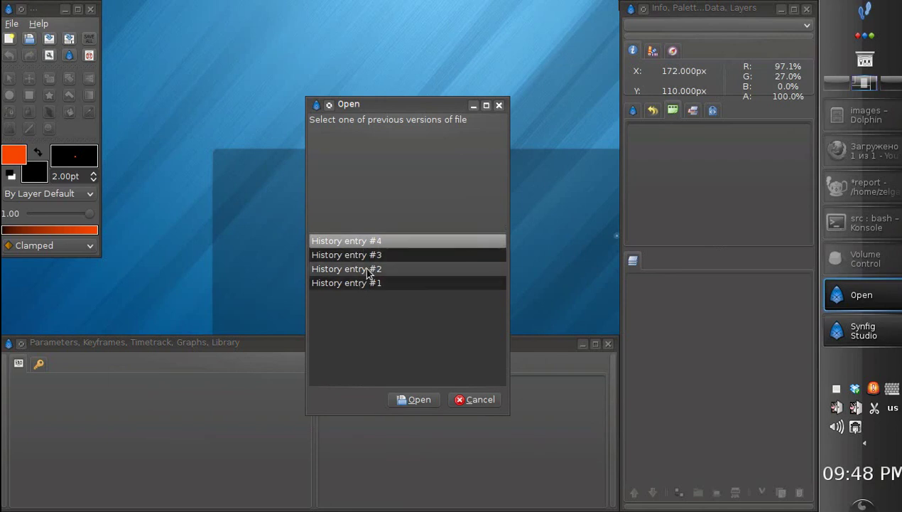
click(351, 258)
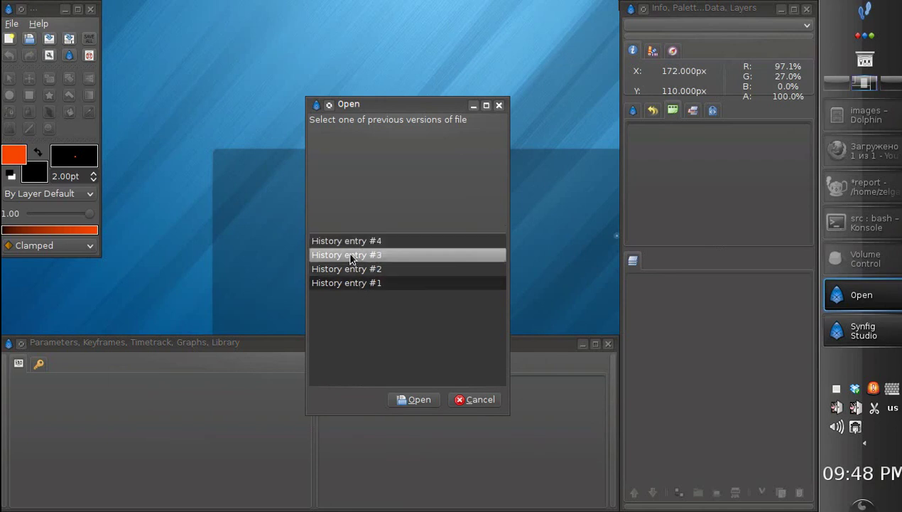